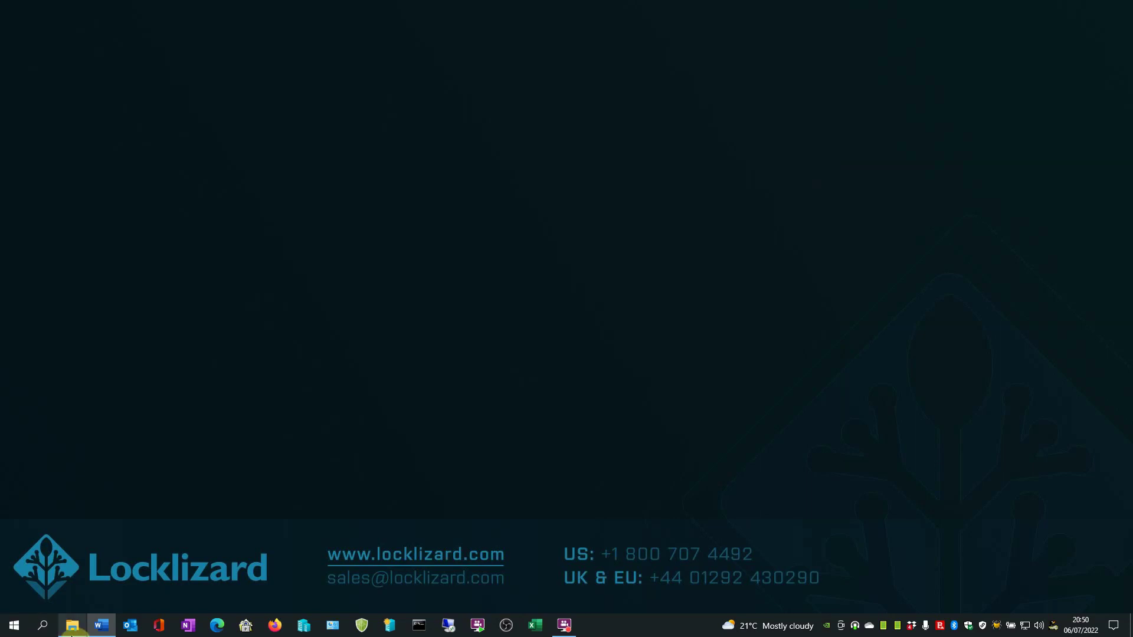
- In the e-books folder, send setup-to-launch-e-book.pdf to Make secure PDF
left_click(72, 625)
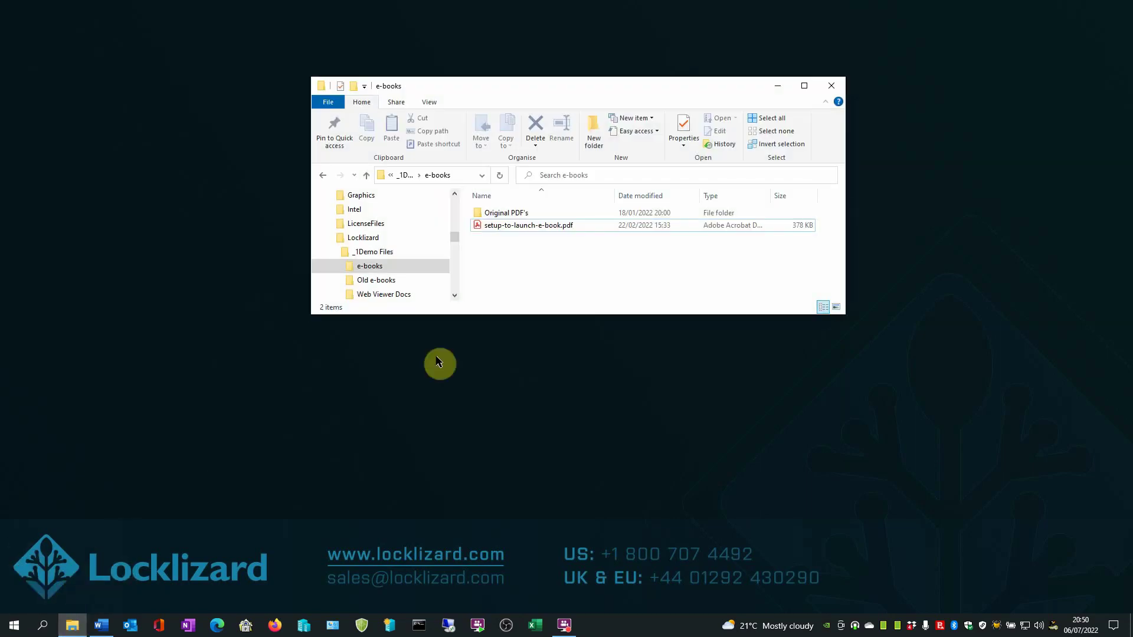
right_click(522, 225)
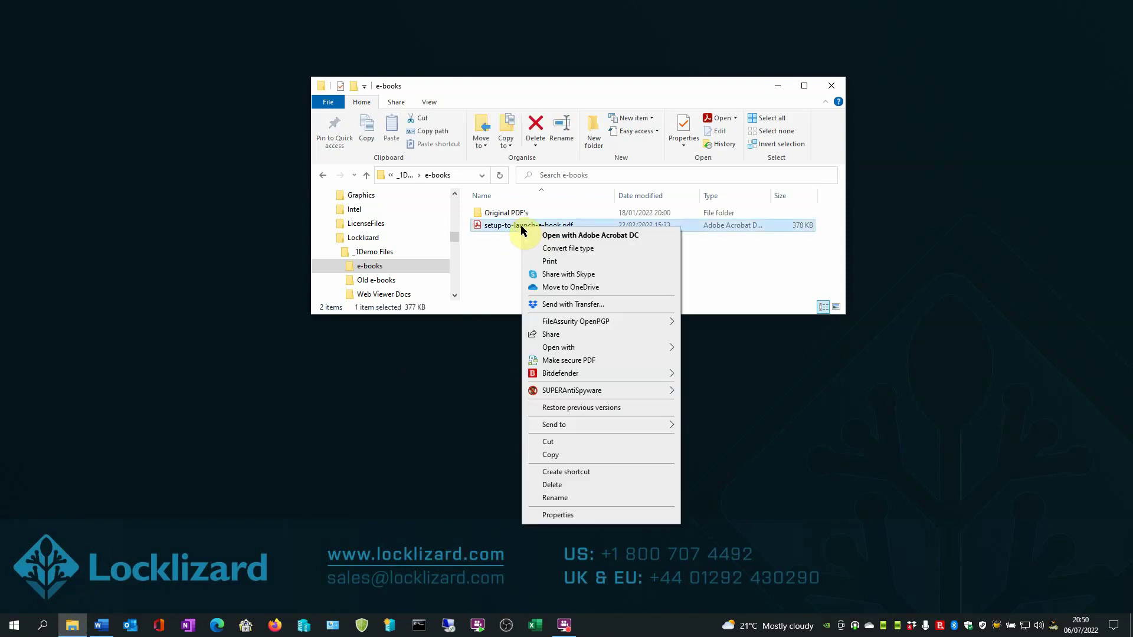
left_click(577, 361)
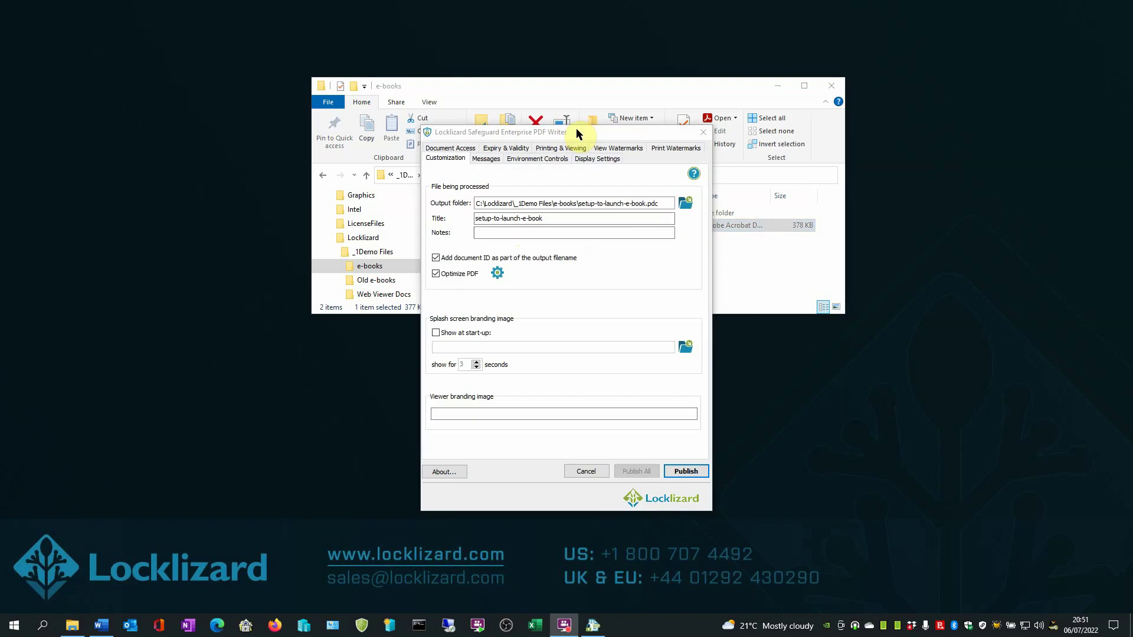
- Confirm printing stays disallowed, then check that screen capture is disallowed under Environment Controls
left_click(570, 150)
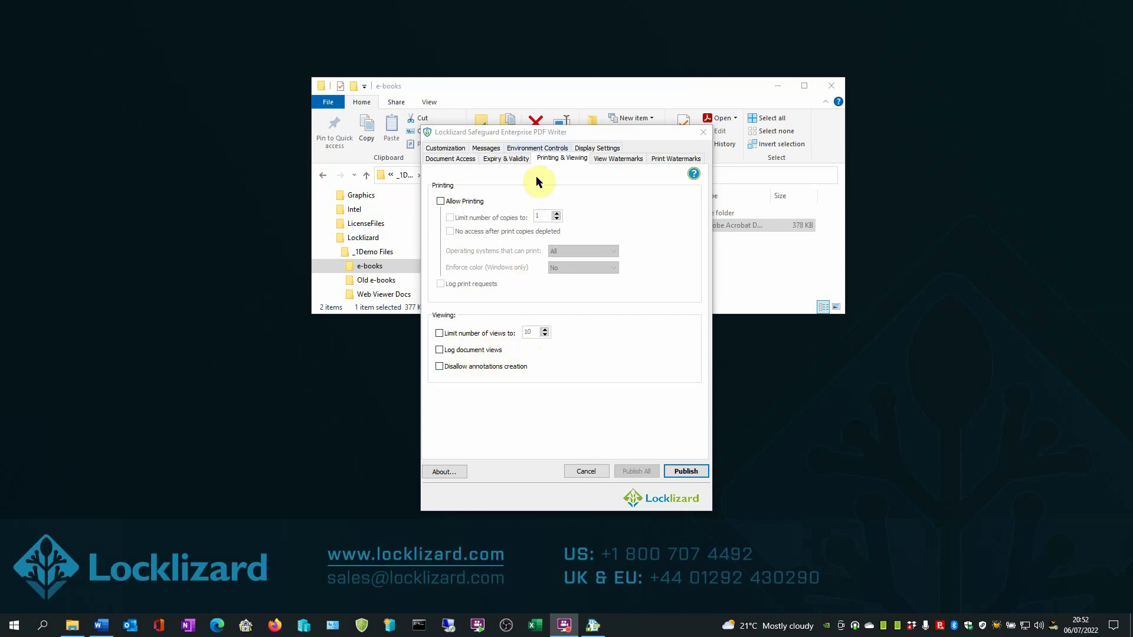
left_click(541, 150)
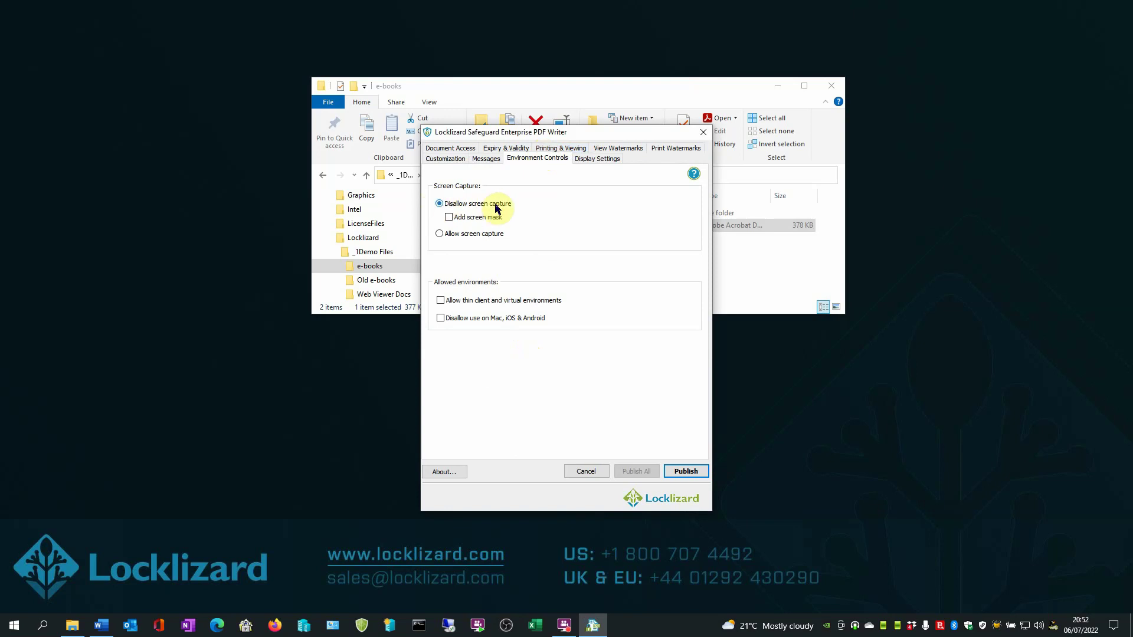
- Add a screen mask for the disallowed screen capture, leaving document expiry at never
left_click(473, 218)
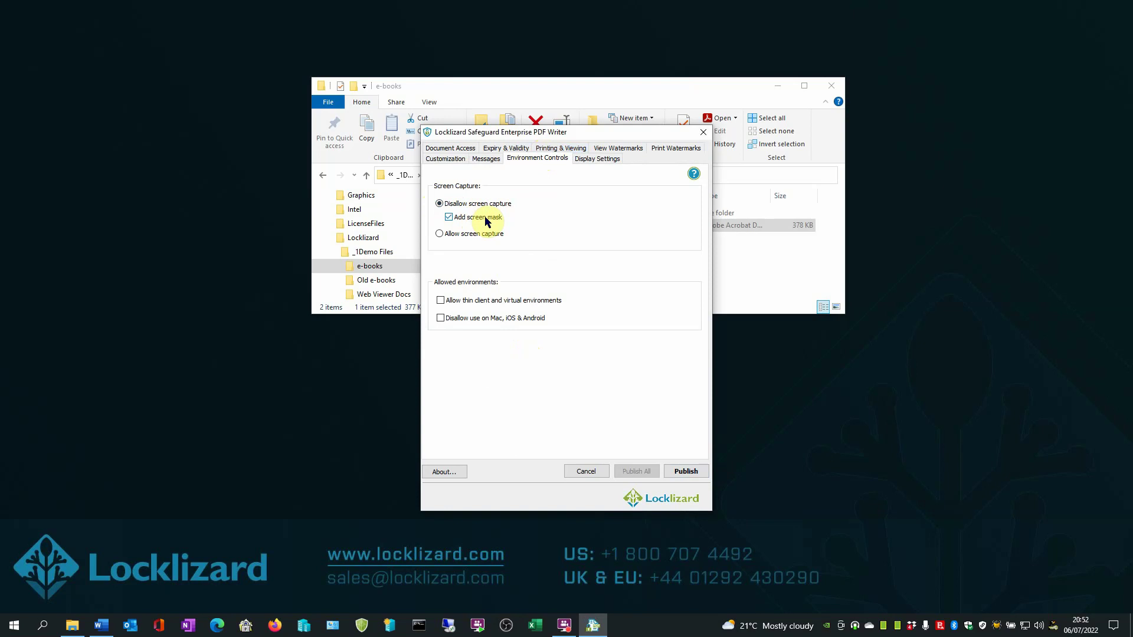
left_click(508, 150)
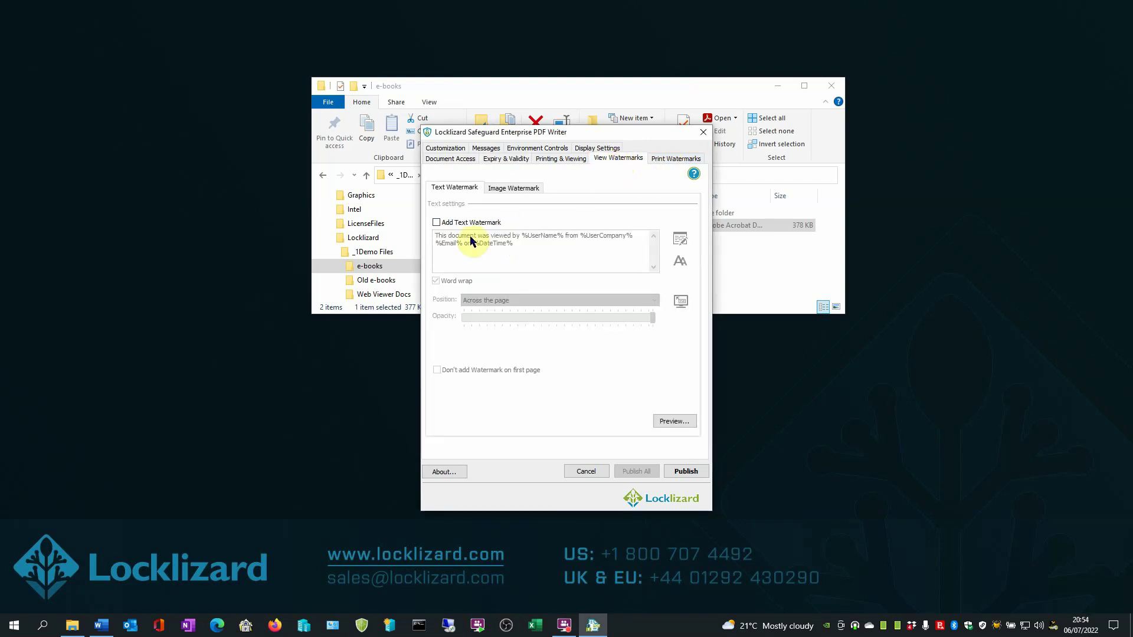
- Enable Add Text Watermark and review the %UserName%, %UserCompany%, %Email% and %DateTime% variables
left_click(437, 223)
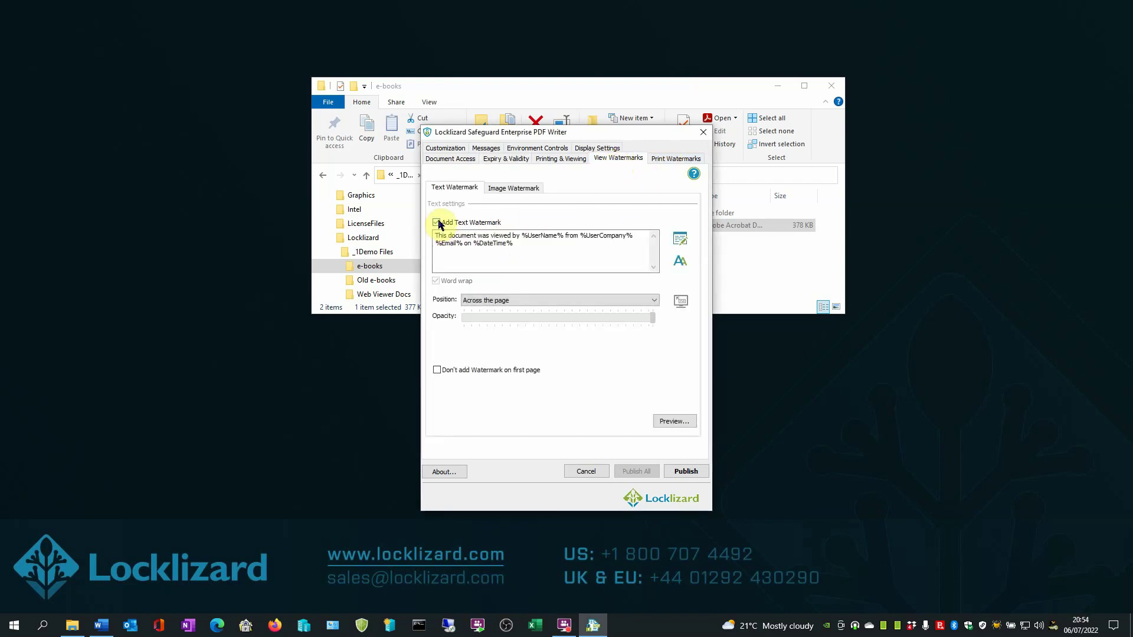
left_click(679, 239)
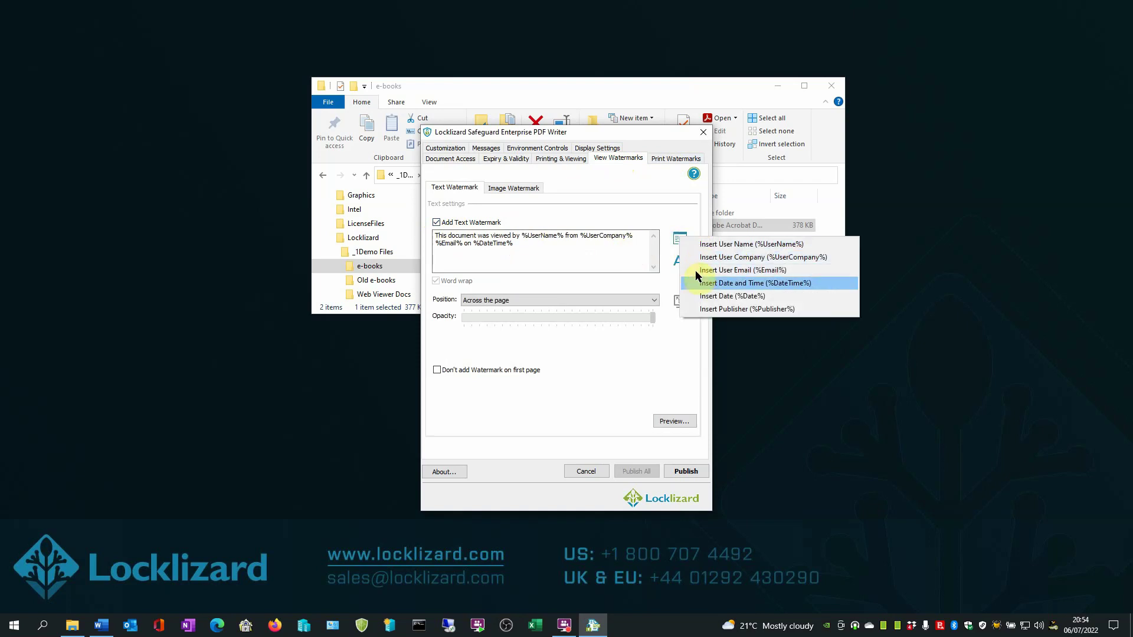
left_click(694, 309)
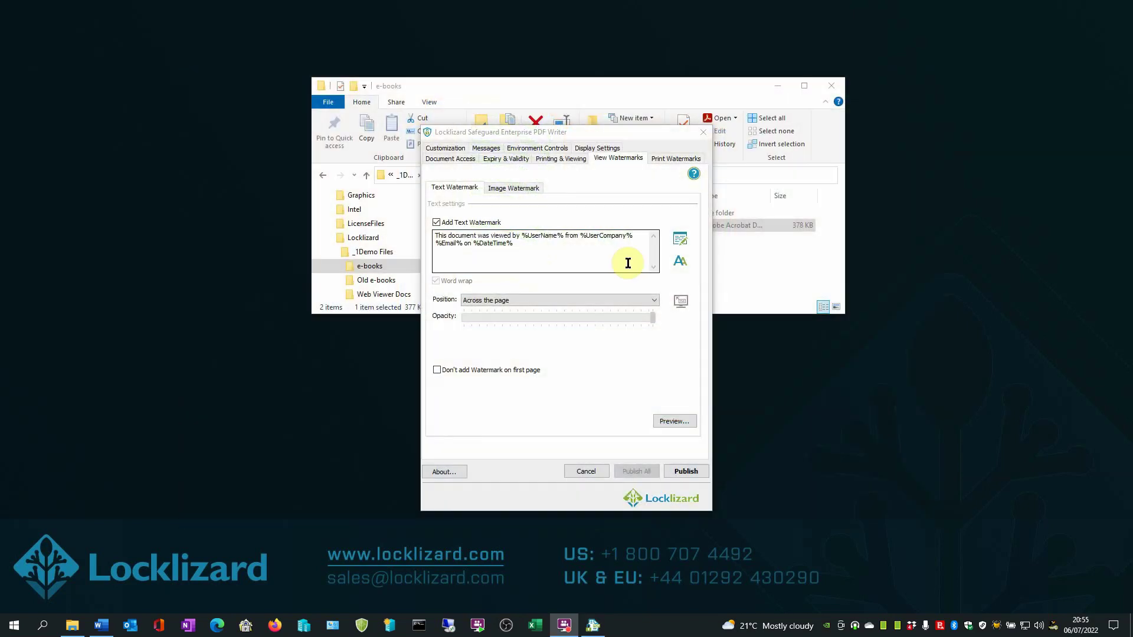
- Publish the protected e-book (ID 45005) and select the new setup-to-launch-e-book-45005.pdc
left_click(680, 471)
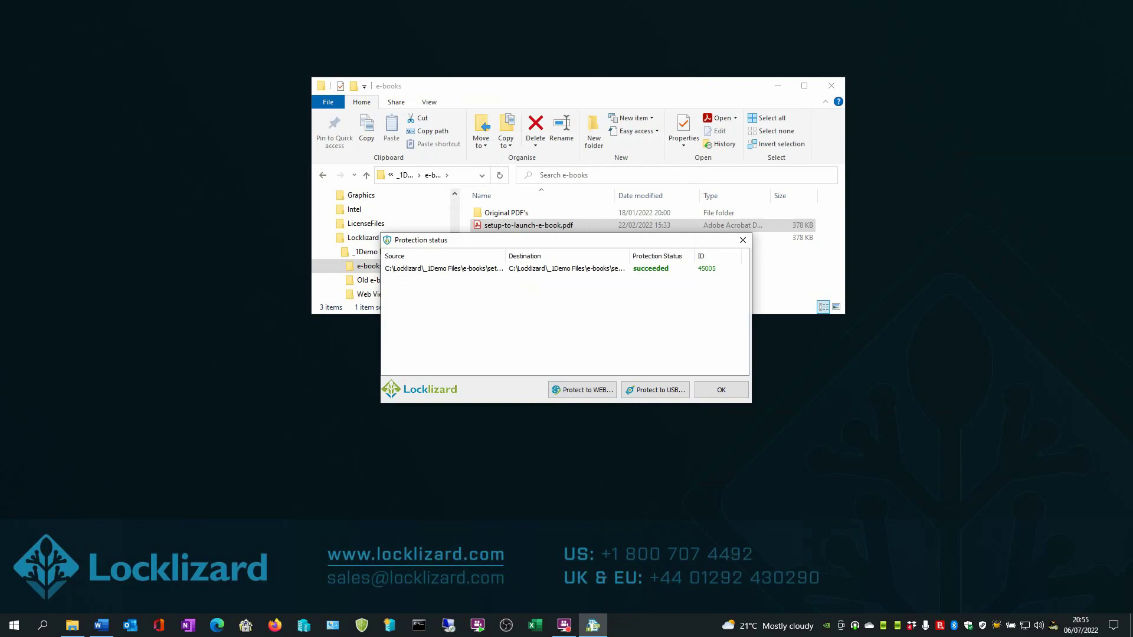
left_click(719, 391)
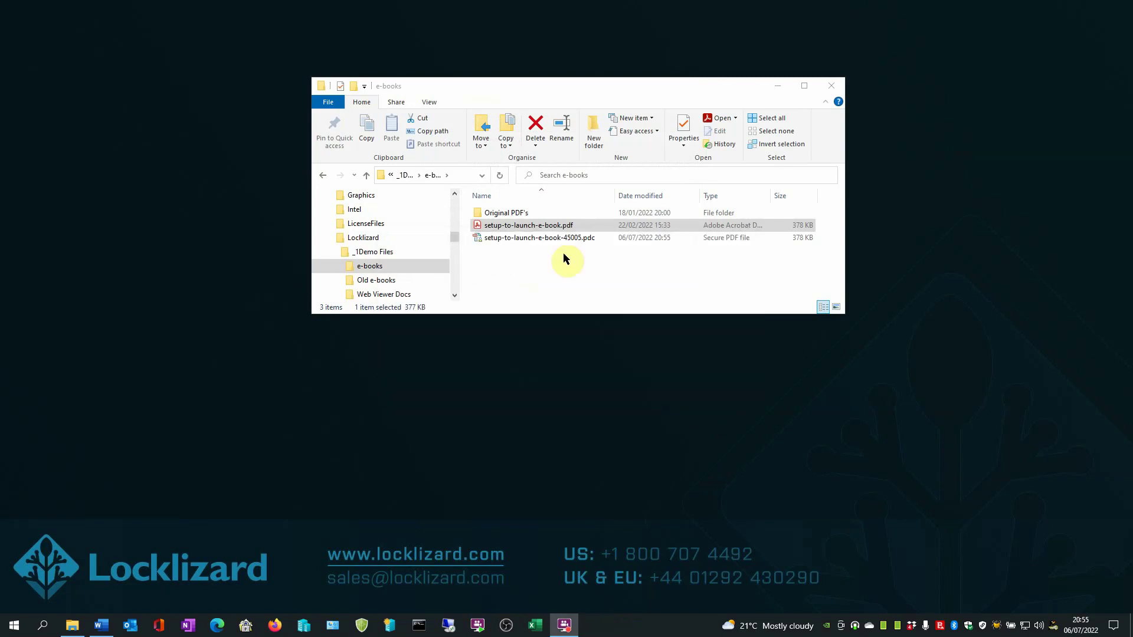
left_click(502, 239)
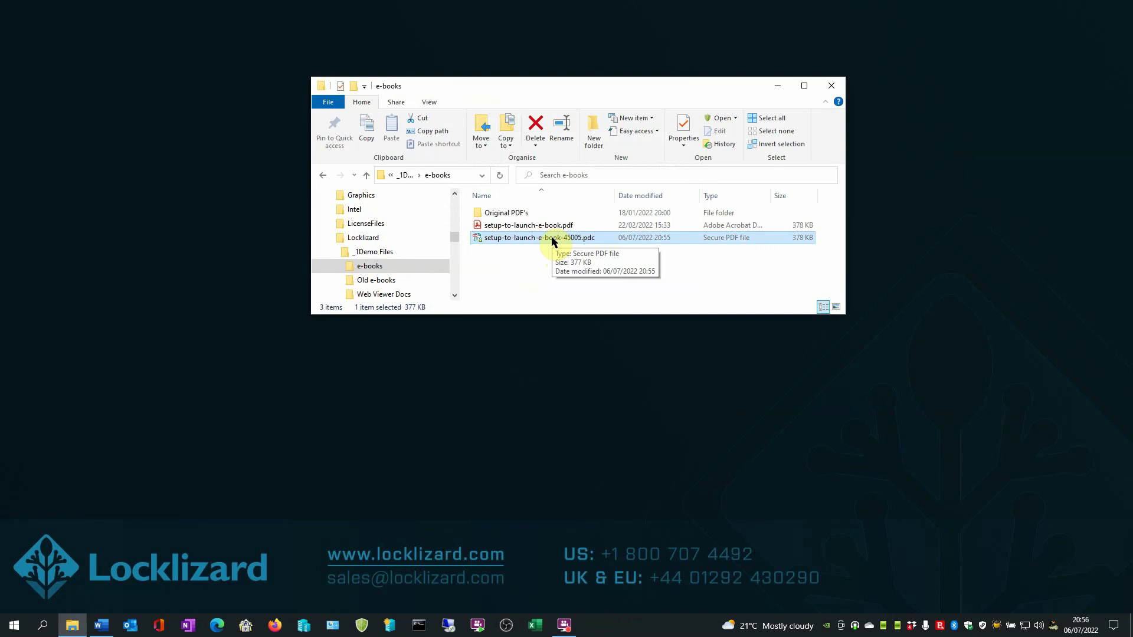
- Open setup-to-launch-e-book-45005.pdc from the e-books folder
double_click(557, 242)
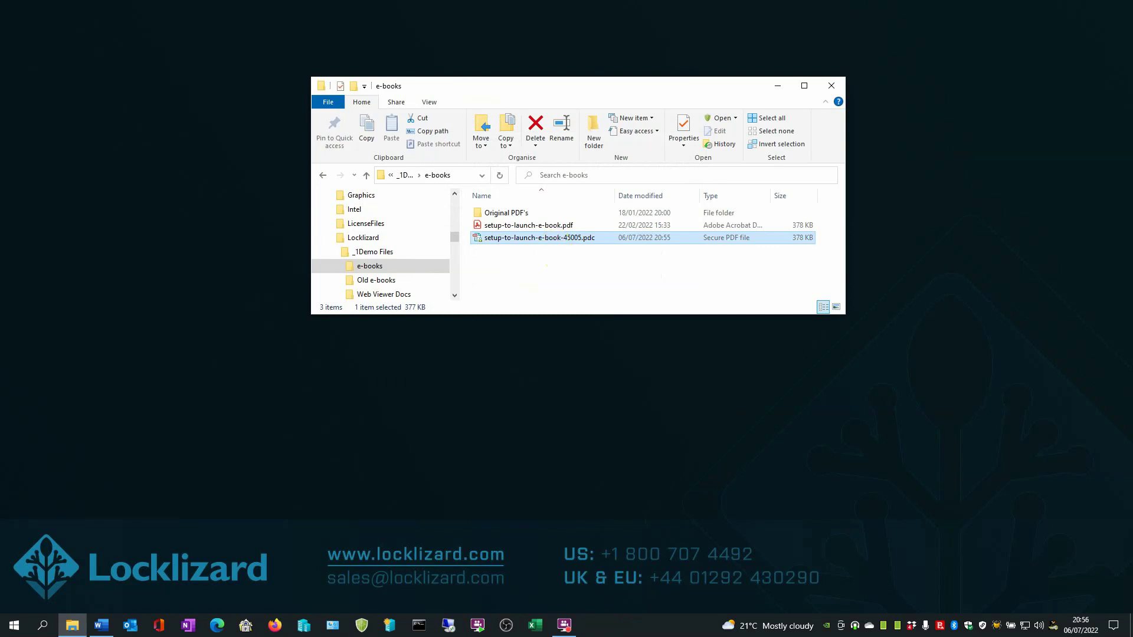
- View the .pdc in Secure Viewer, scrolling to page 2 to check the viewer-details watermark
double_click(559, 239)
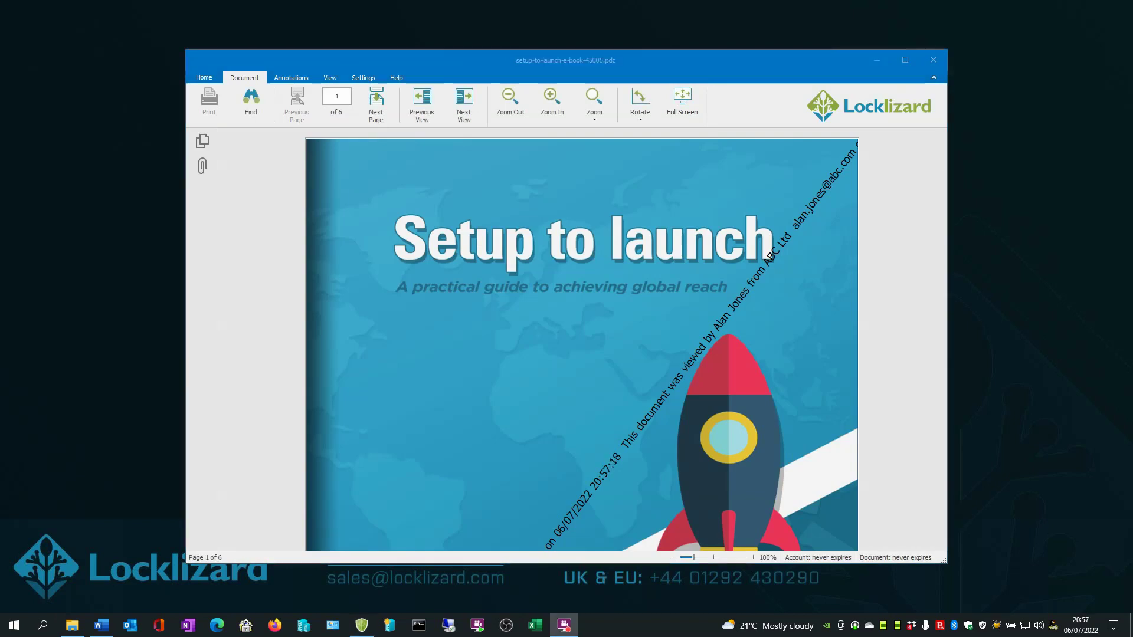
left_click(650, 312)
scroll(650, 312, "down", 3)
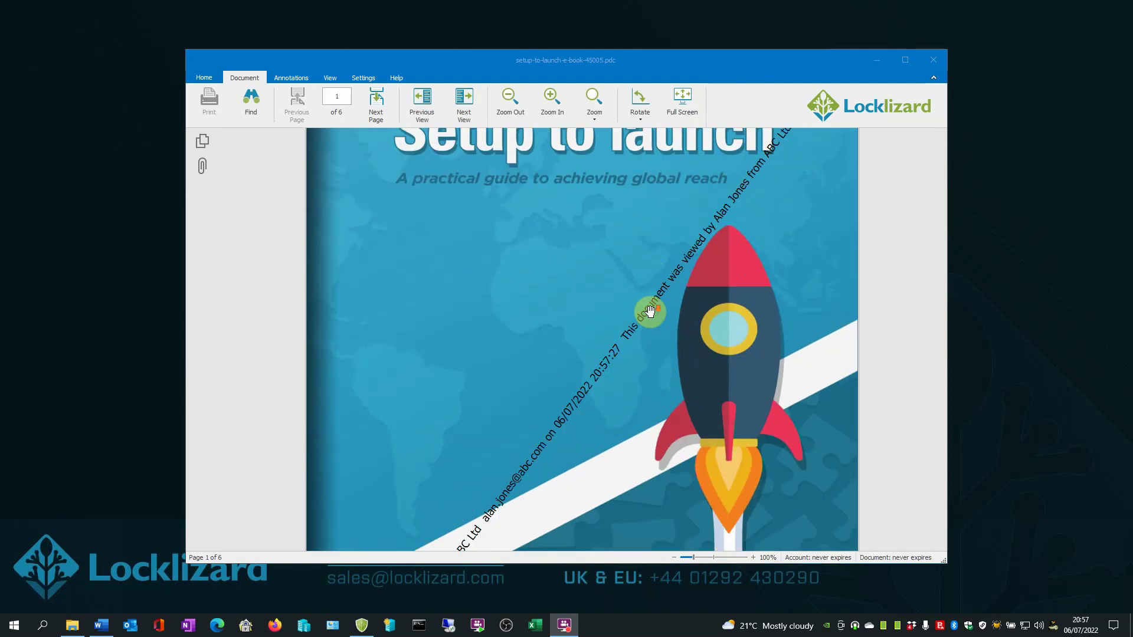
scroll(650, 312, "down", 1)
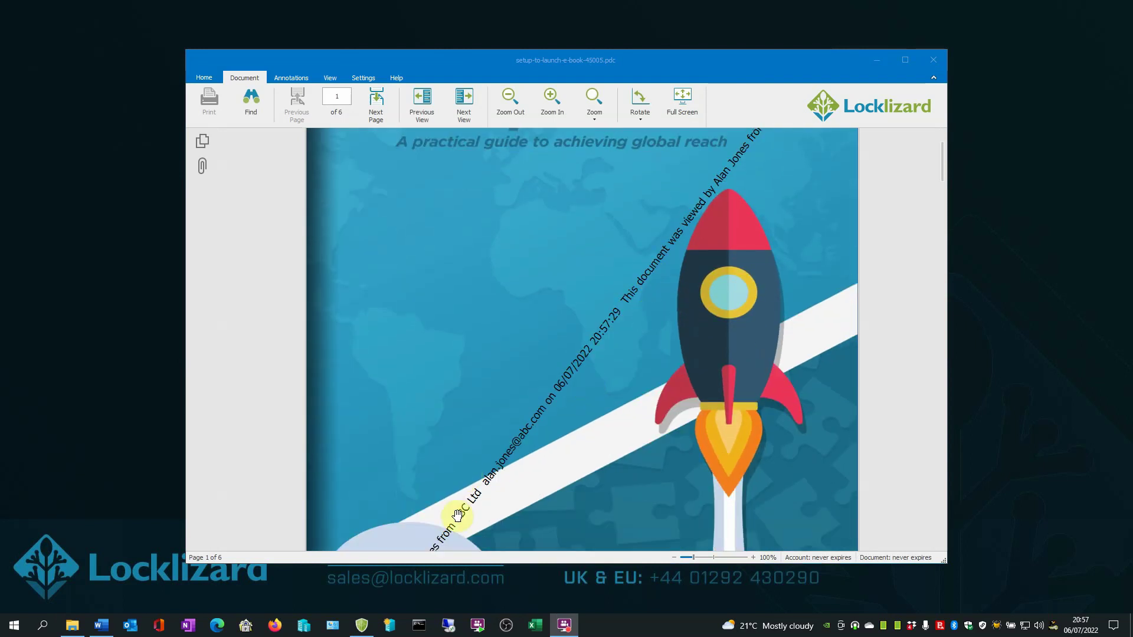
left_click(558, 402)
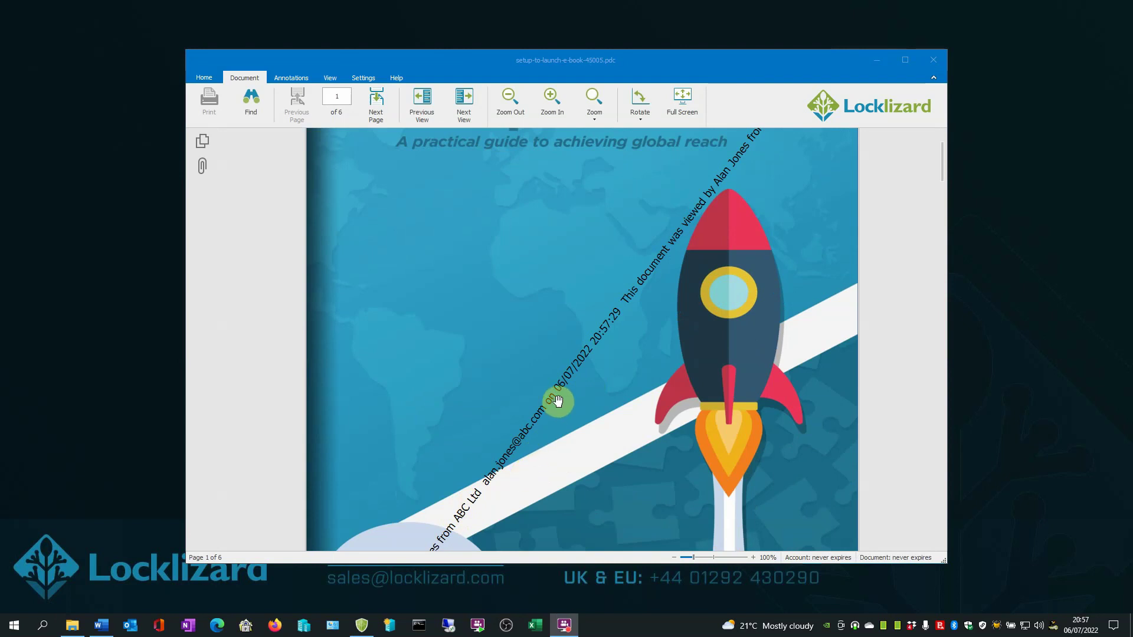
scroll(558, 402, "down", 10)
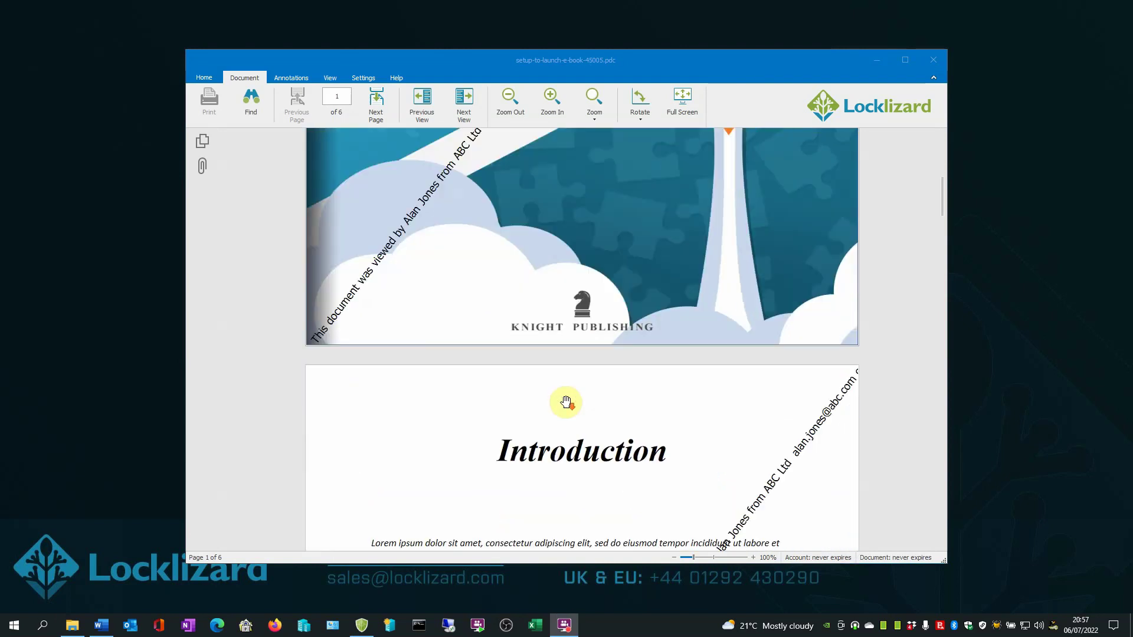
scroll(552, 416, "down", 4)
scroll(550, 419, "up", 2)
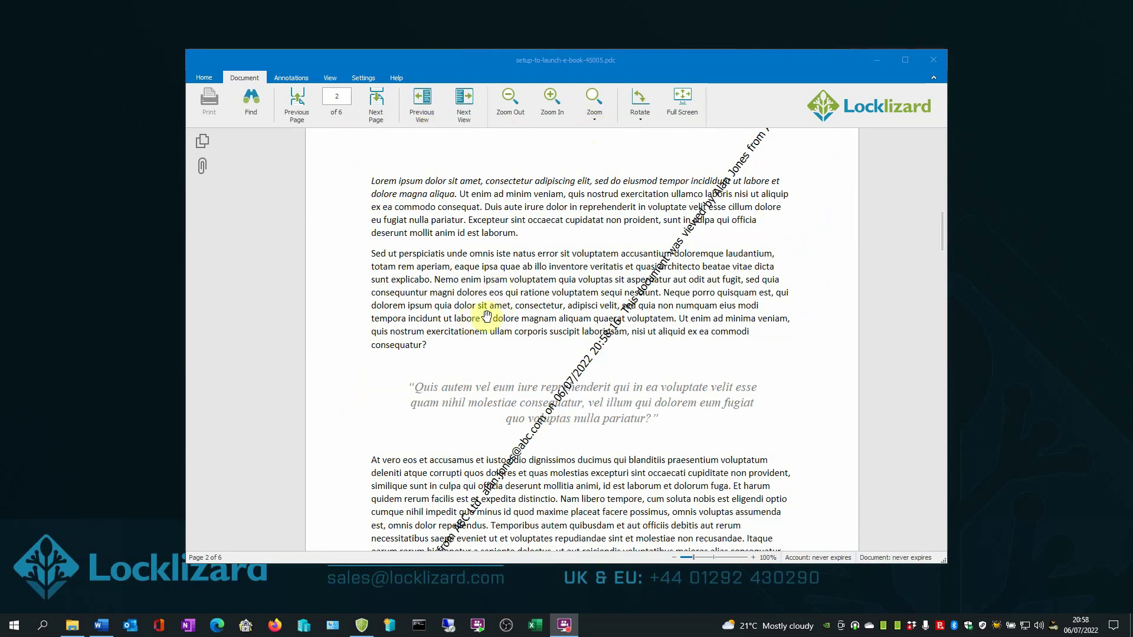
scroll(519, 323, "down", 3)
scroll(519, 322, "up", 4)
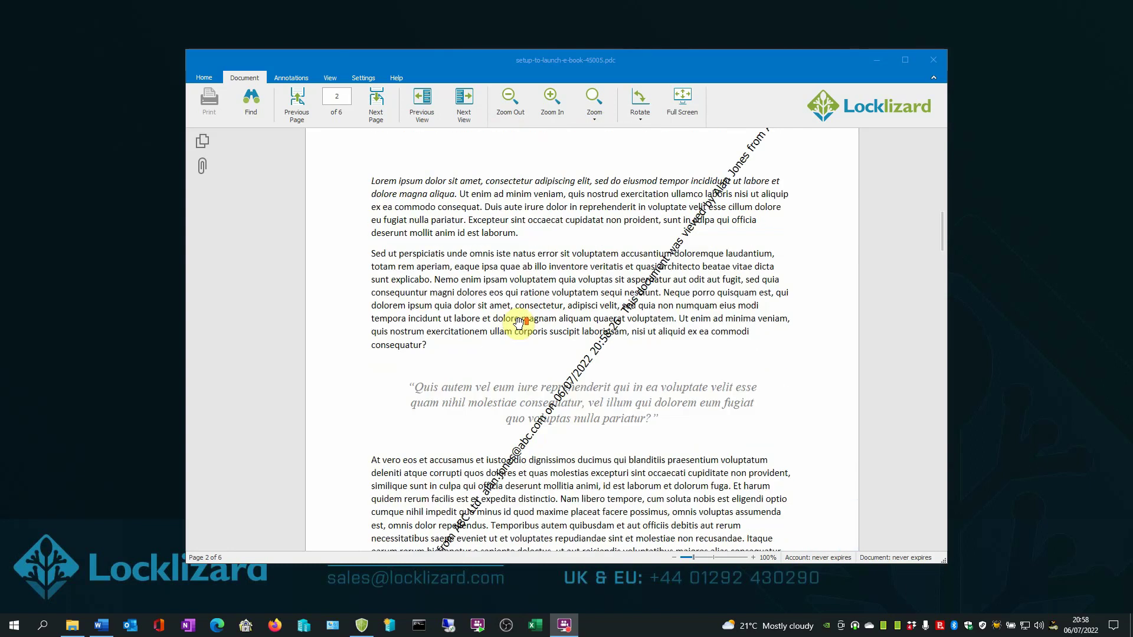
scroll(519, 322, "down", 2)
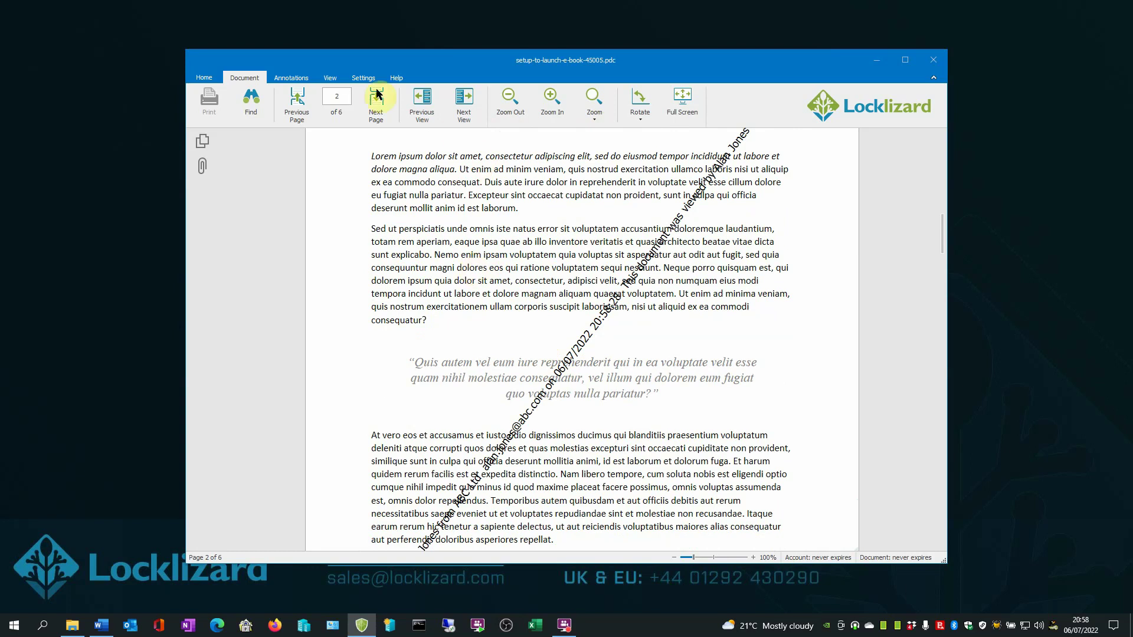
left_click(292, 78)
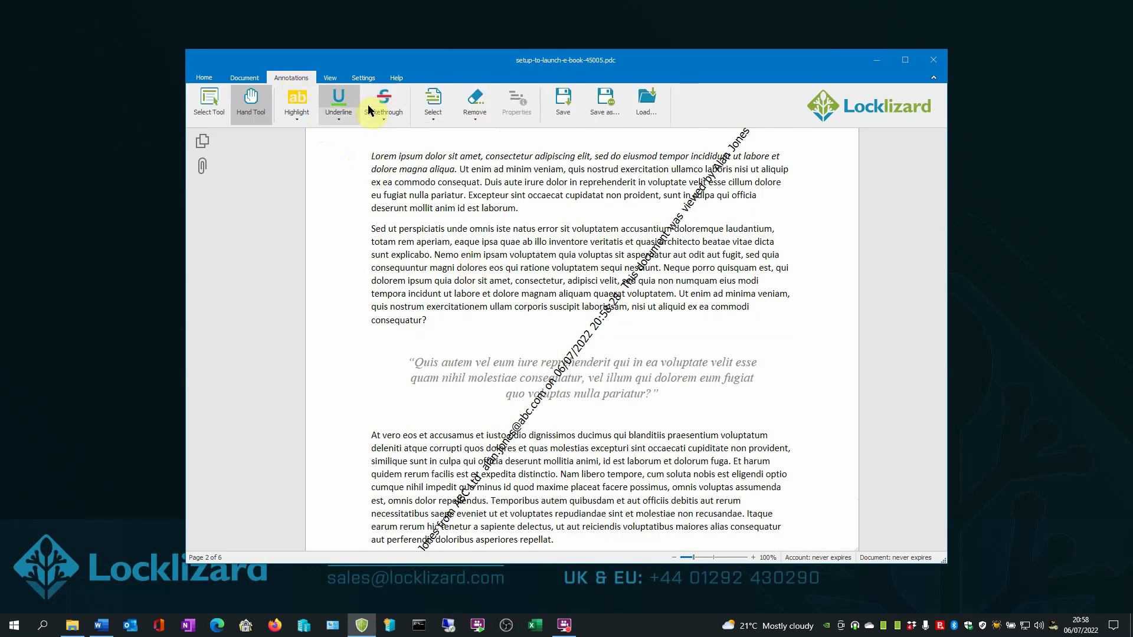
left_click(244, 78)
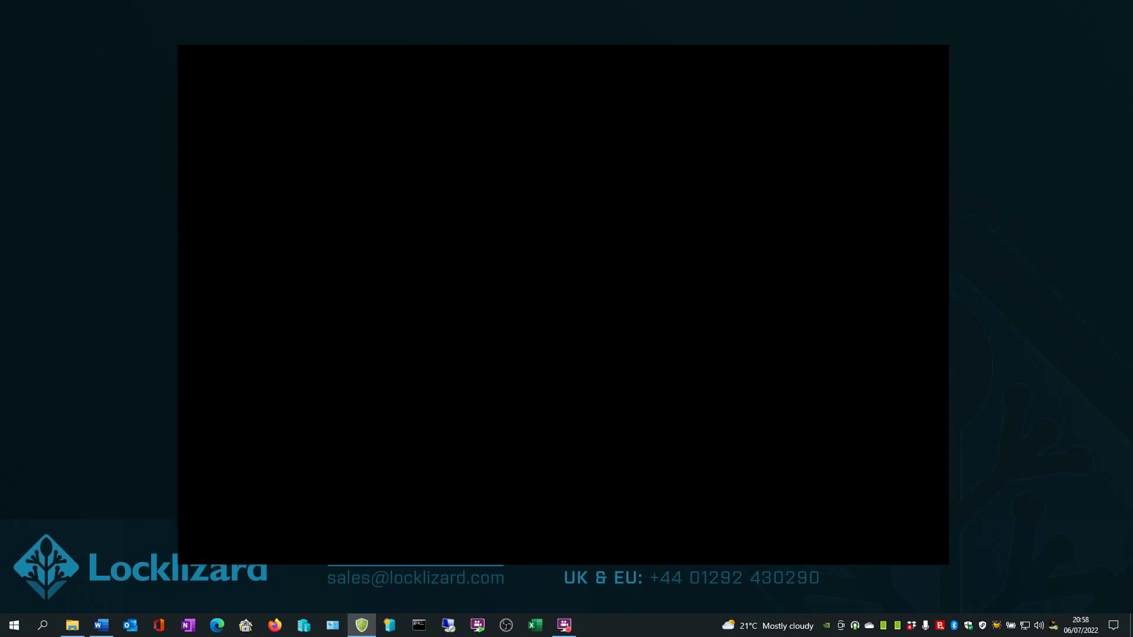
- Scroll back to the cover and close the Secure Viewer window
scroll(482, 369, "up", 6)
scroll(483, 369, "up", 5)
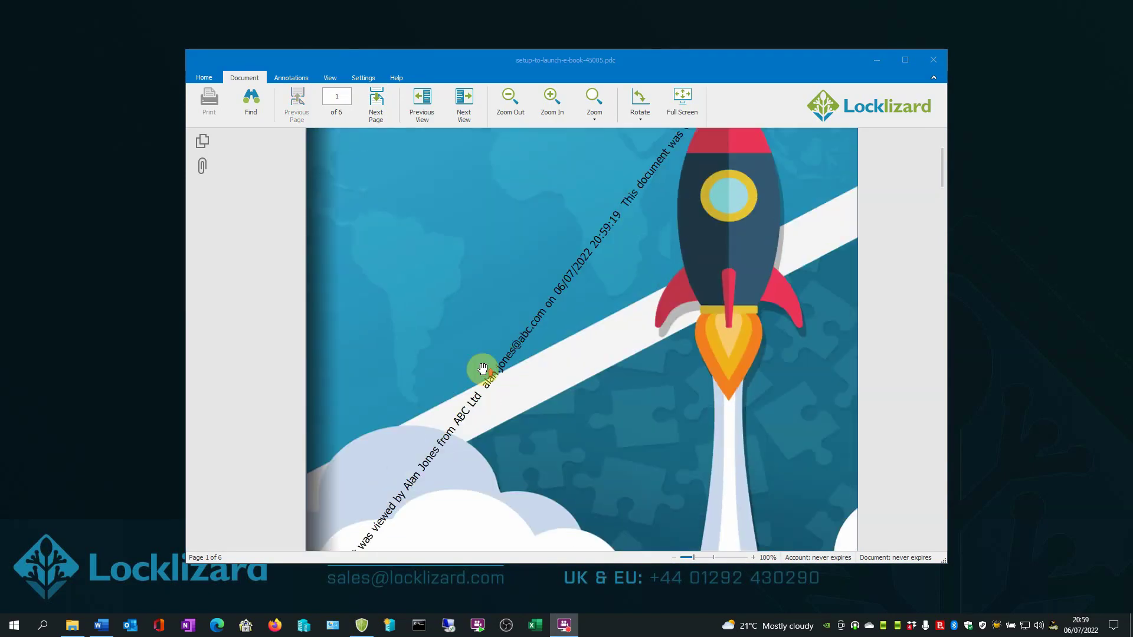
left_click(934, 60)
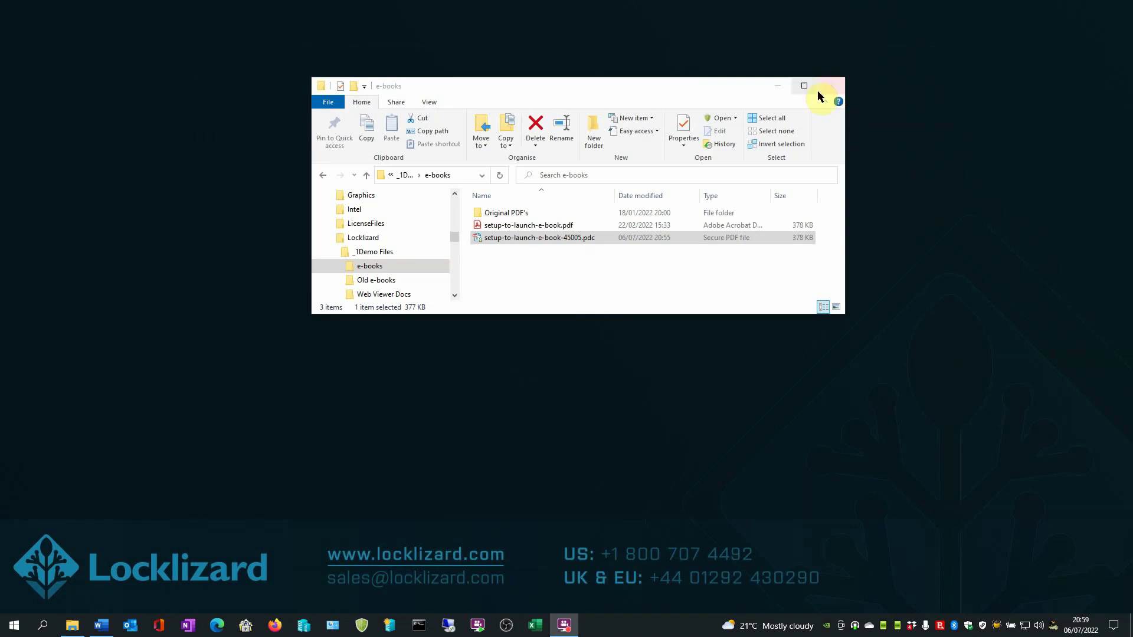